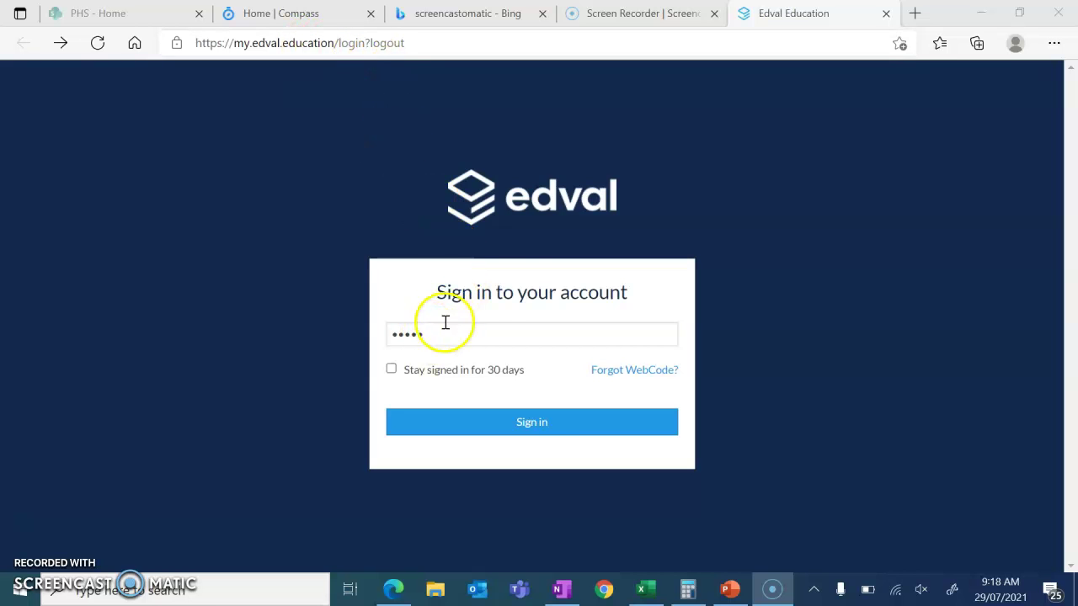
Step: Sign in to Edval Choice with the entered web code
{"action": "left_click", "coordinate": [544, 425]}
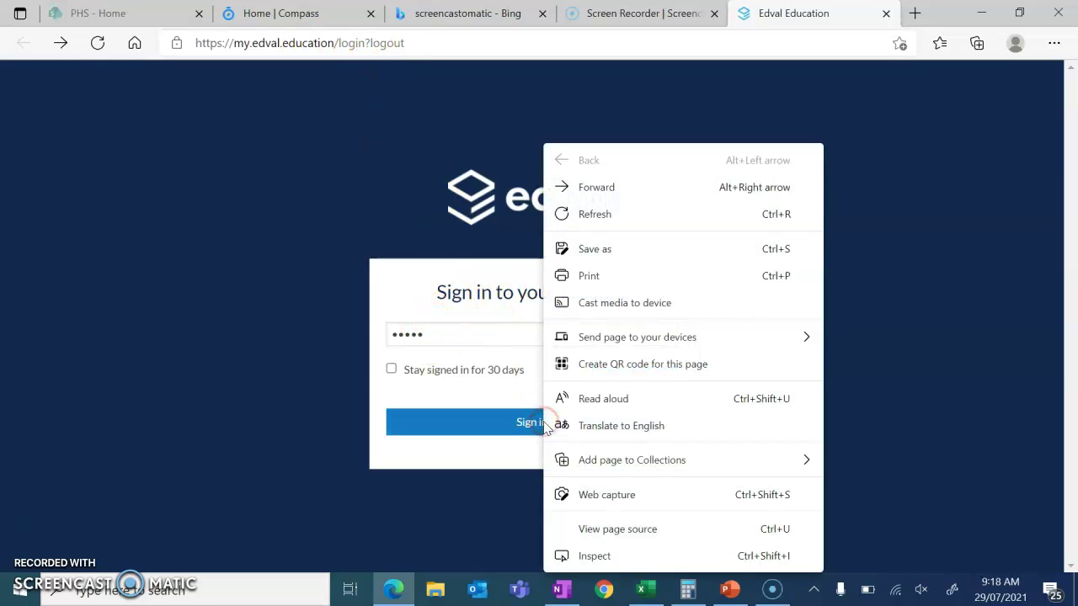
{"action": "left_click", "coordinate": [513, 426]}
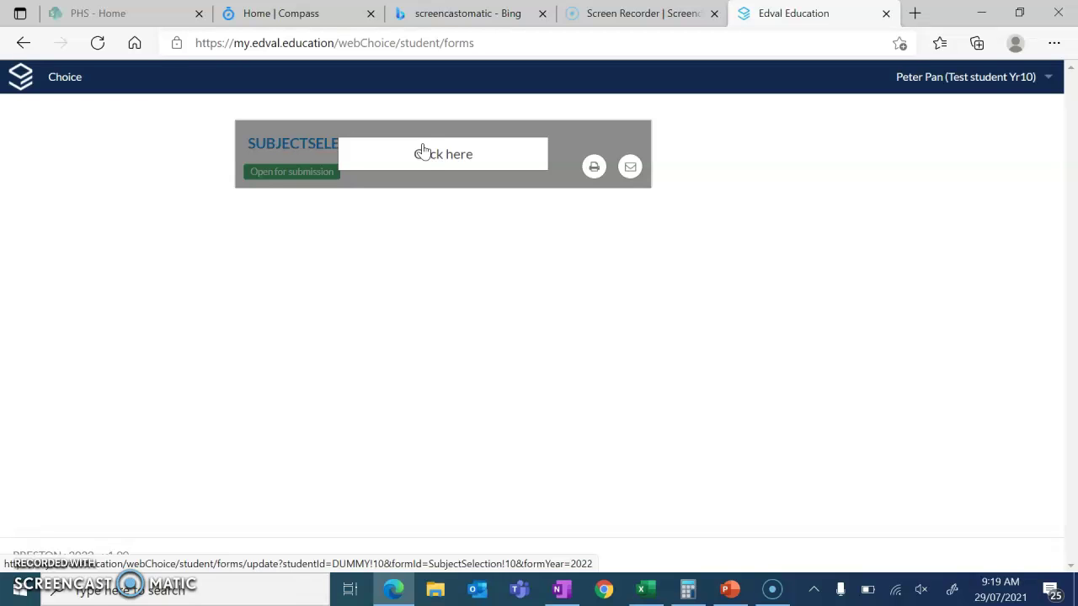
Step: Open the SubjectSelection form and bring its Main and Reserve Units tables into view
{"action": "left_click", "coordinate": [425, 156]}
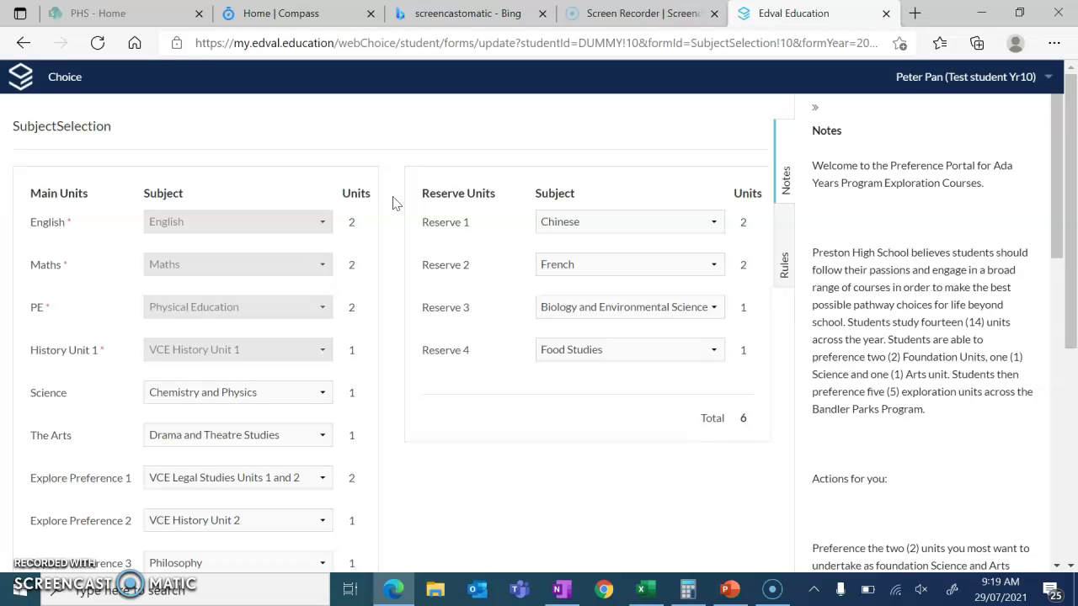
{"action": "scroll", "coordinate": [392, 203], "scroll_direction": "down", "scroll_amount": 1}
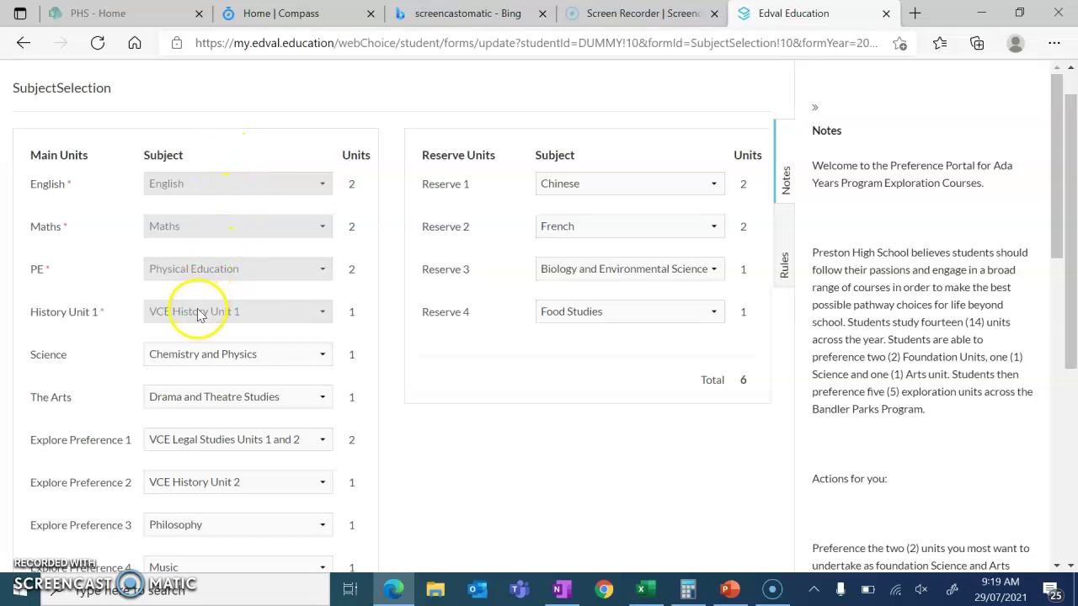
{"action": "left_click", "coordinate": [318, 322]}
{"action": "scroll", "coordinate": [269, 324], "scroll_direction": "down", "scroll_amount": 1}
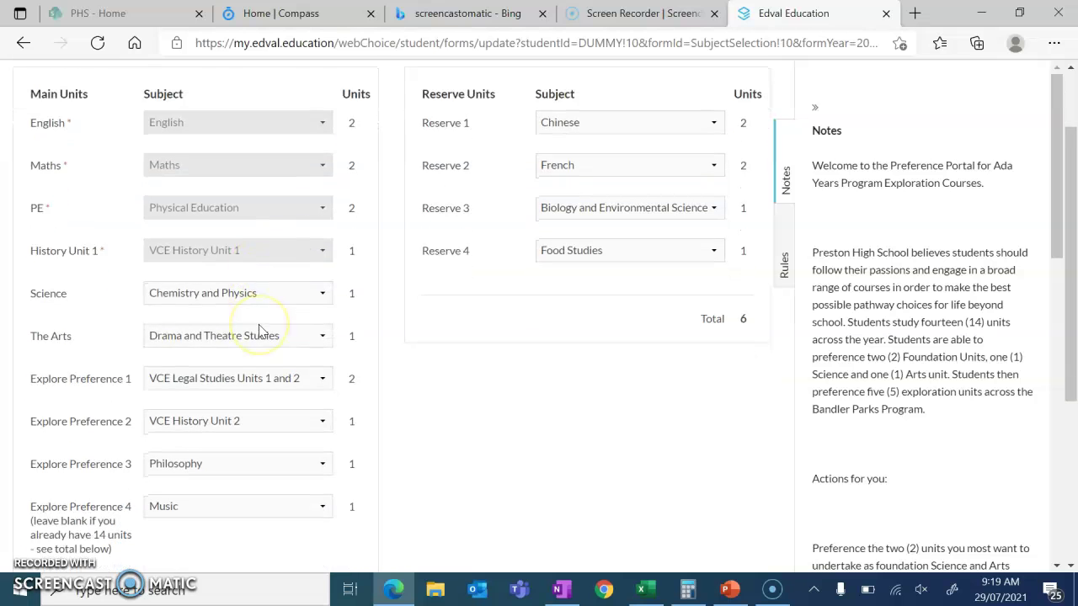
{"action": "left_click", "coordinate": [321, 282]}
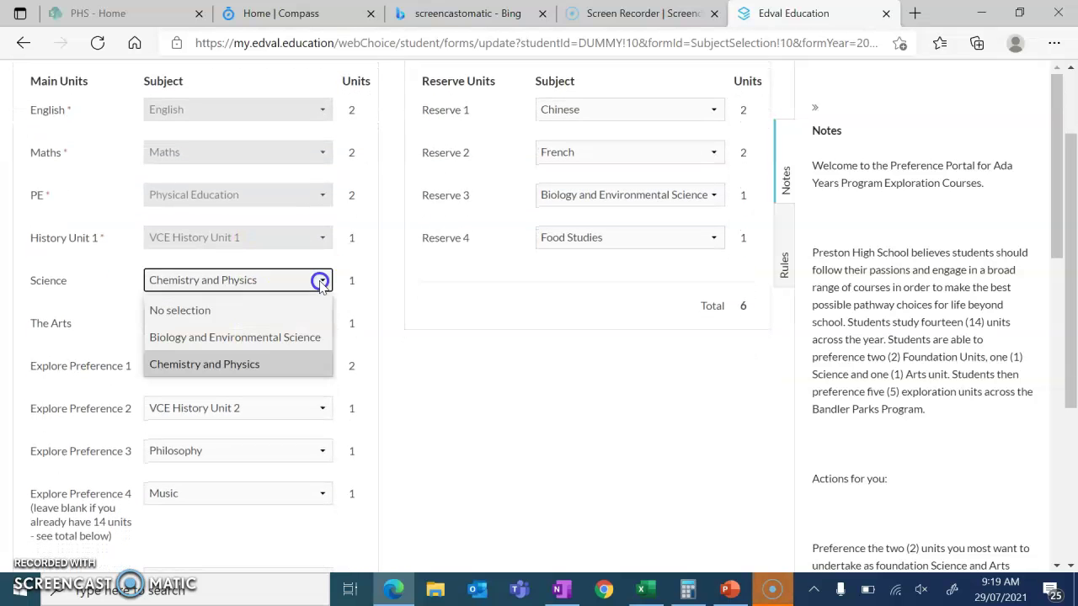
{"action": "left_click", "coordinate": [321, 282]}
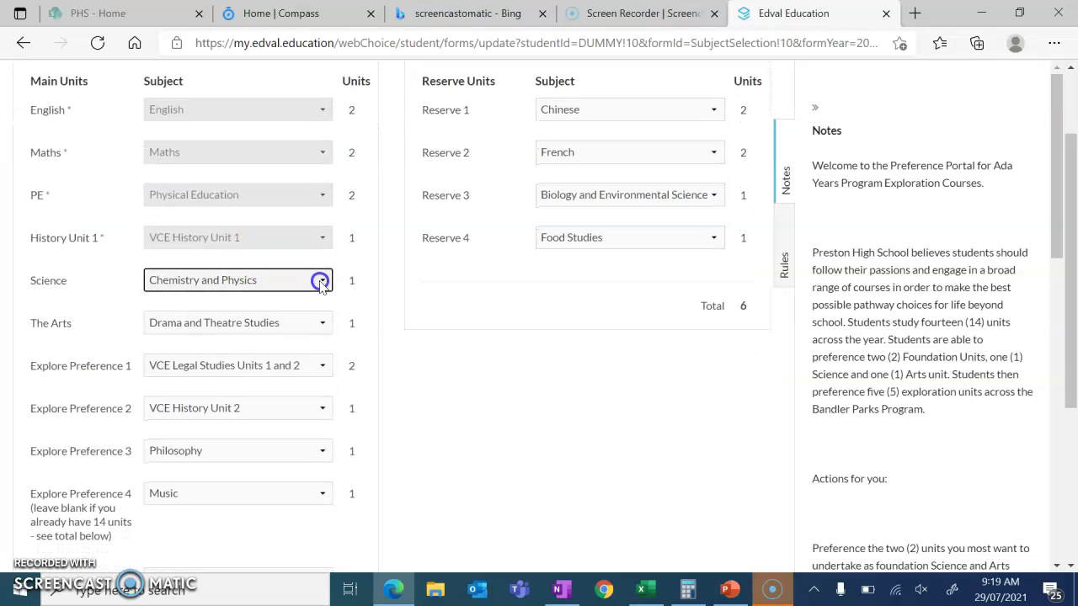
{"action": "left_click", "coordinate": [323, 323]}
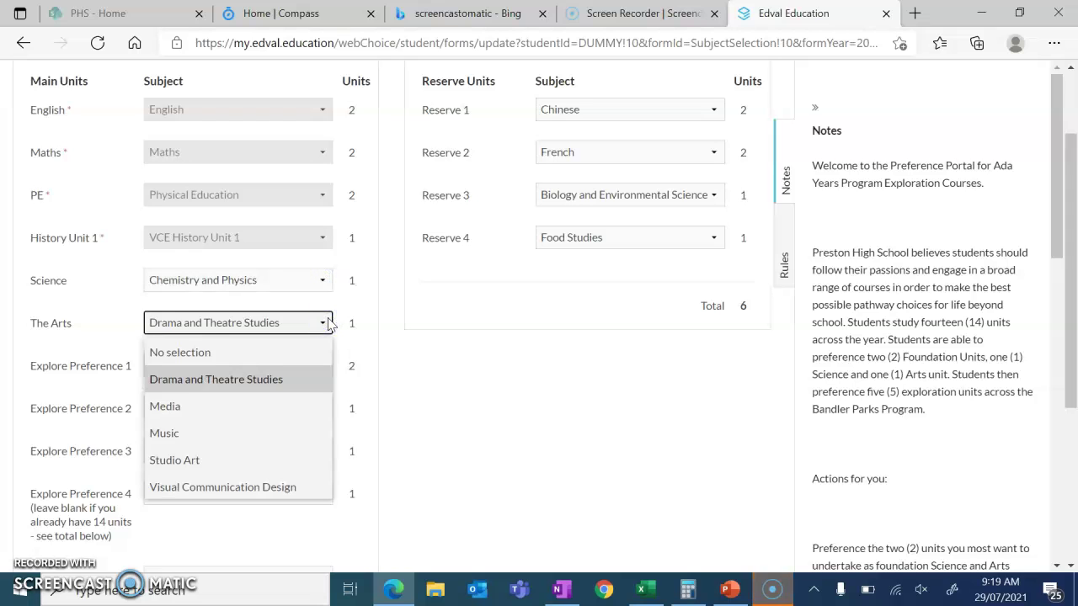
{"action": "left_click", "coordinate": [327, 323]}
{"action": "left_click", "coordinate": [316, 370]}
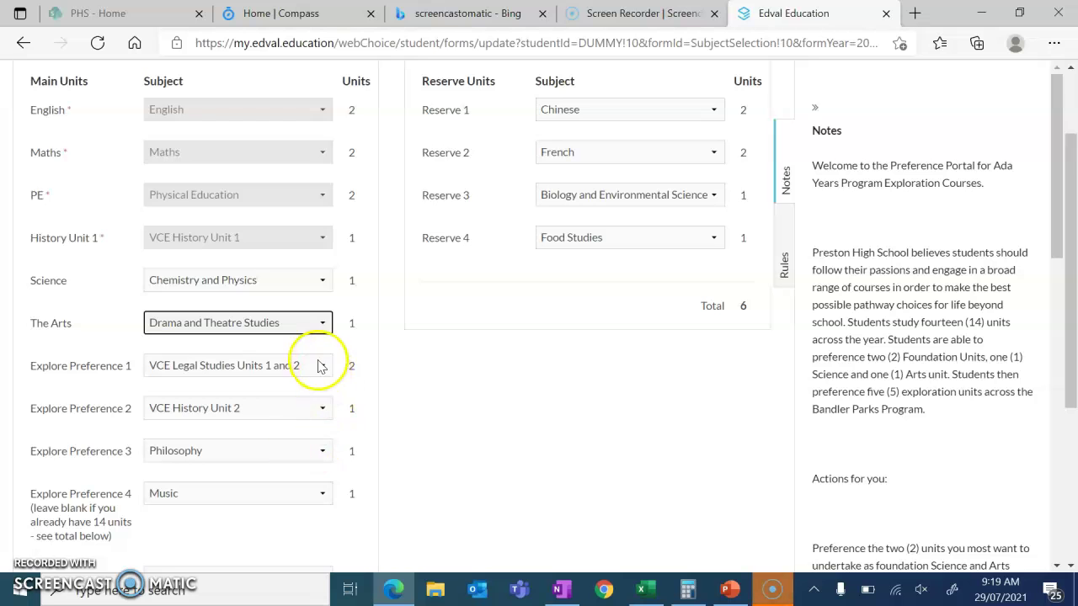
{"action": "scroll", "coordinate": [299, 458], "scroll_direction": "down", "scroll_amount": 1}
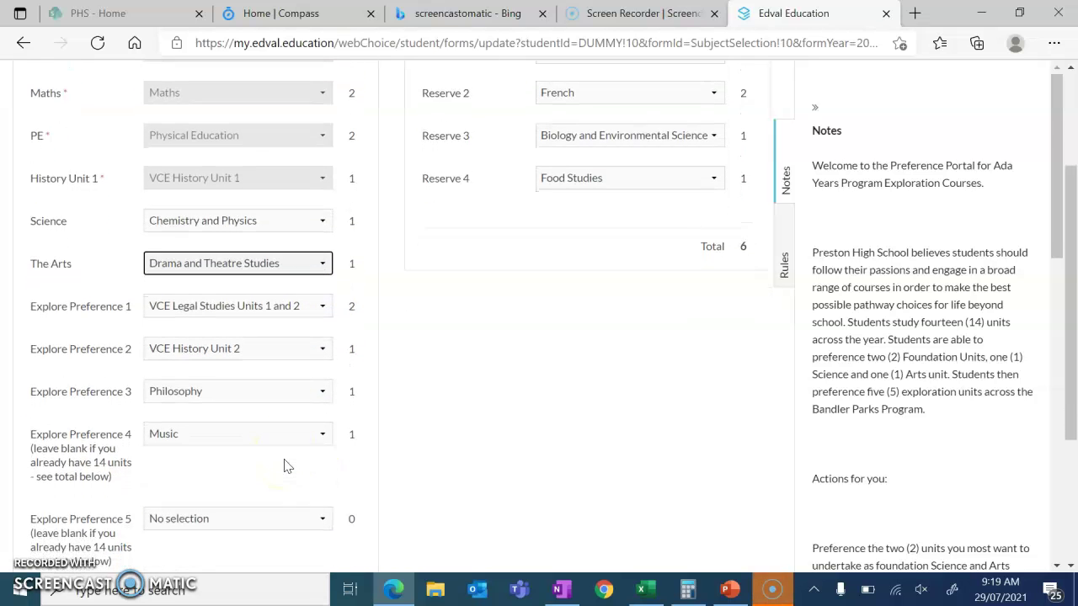
{"action": "scroll", "coordinate": [278, 510], "scroll_direction": "down", "scroll_amount": 1}
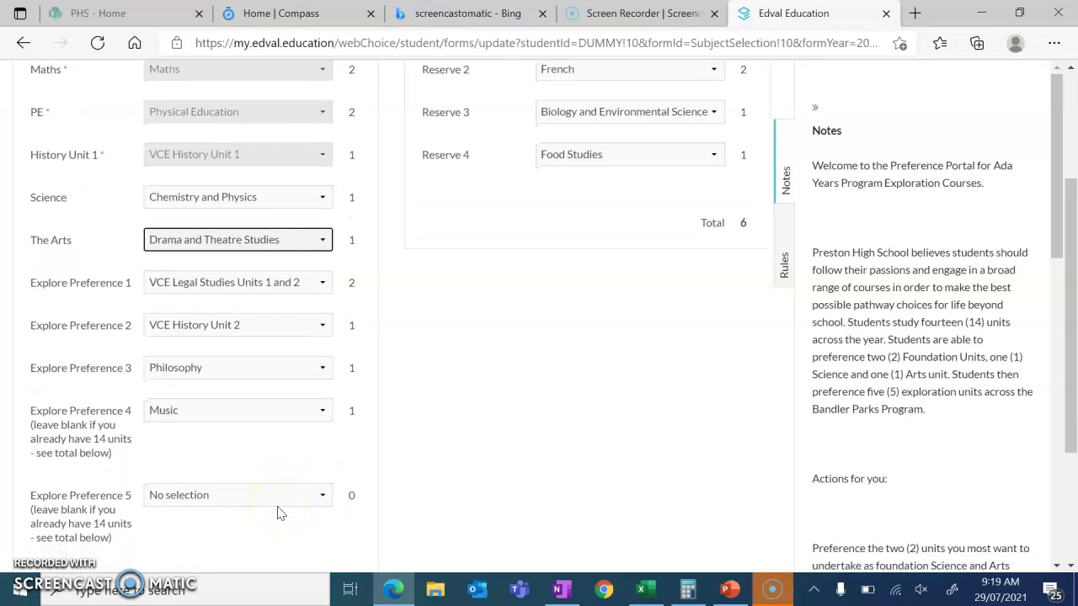
{"action": "scroll", "coordinate": [280, 512], "scroll_direction": "down", "scroll_amount": 1}
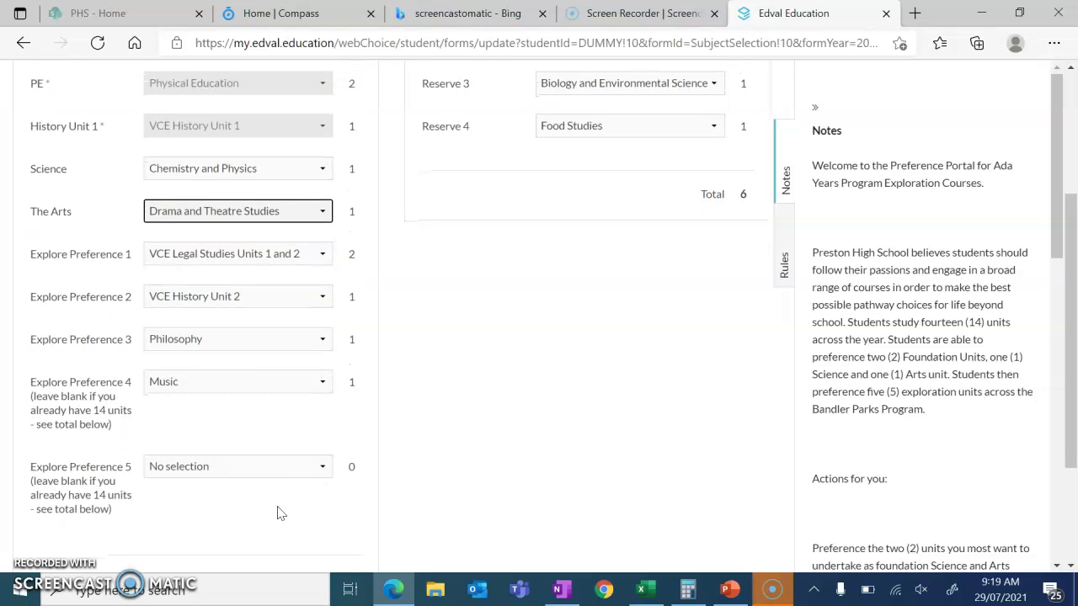
{"action": "left_click", "coordinate": [319, 435]}
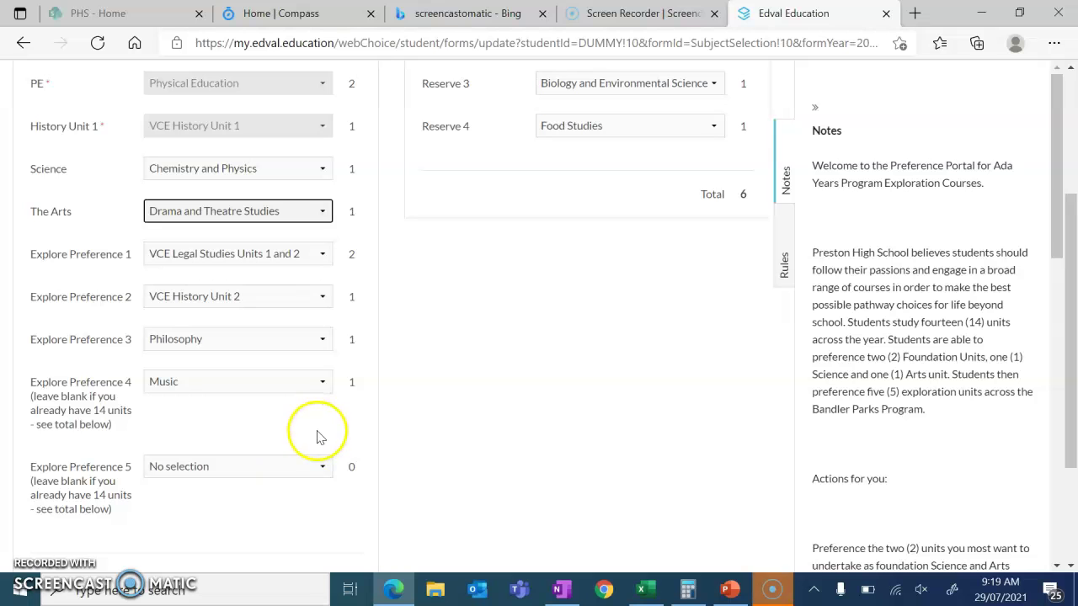
{"action": "scroll", "coordinate": [308, 428], "scroll_direction": "down", "scroll_amount": 2}
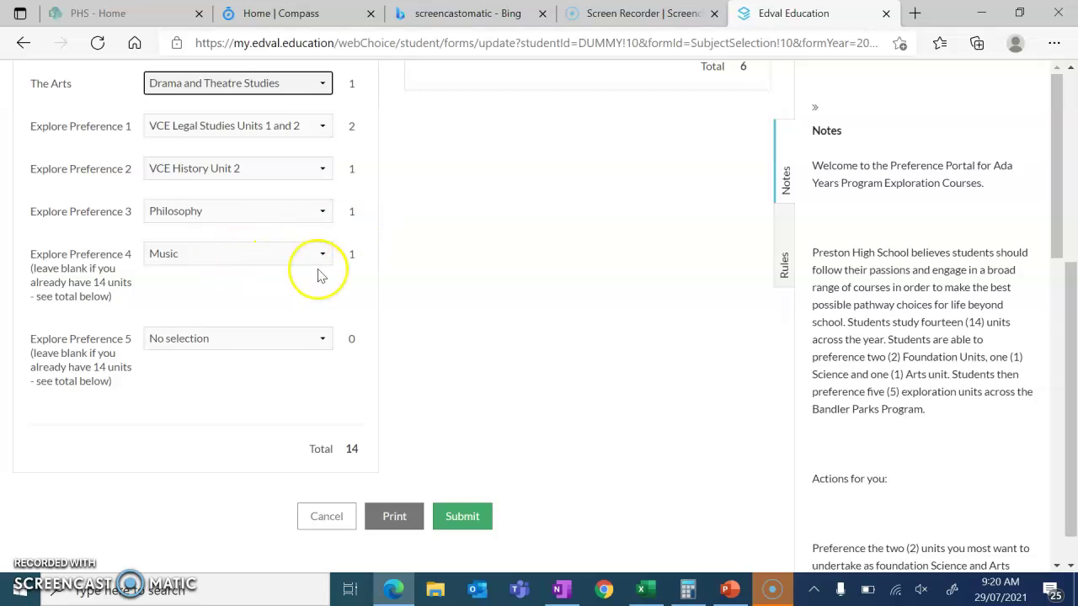
{"action": "scroll", "coordinate": [319, 275], "scroll_direction": "up", "scroll_amount": 2}
Step: Set Reserve 1 to Biology and Environmental Science and Reserve 2 to Chinese
{"action": "scroll", "coordinate": [318, 275], "scroll_direction": "up", "scroll_amount": 1}
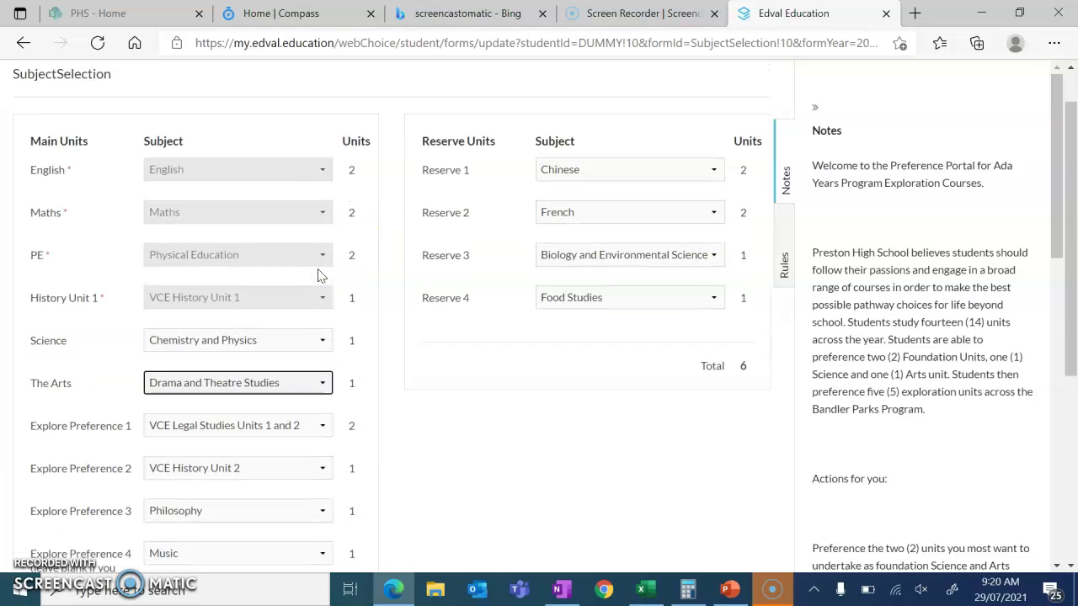
{"action": "scroll", "coordinate": [318, 275], "scroll_direction": "up", "scroll_amount": 1}
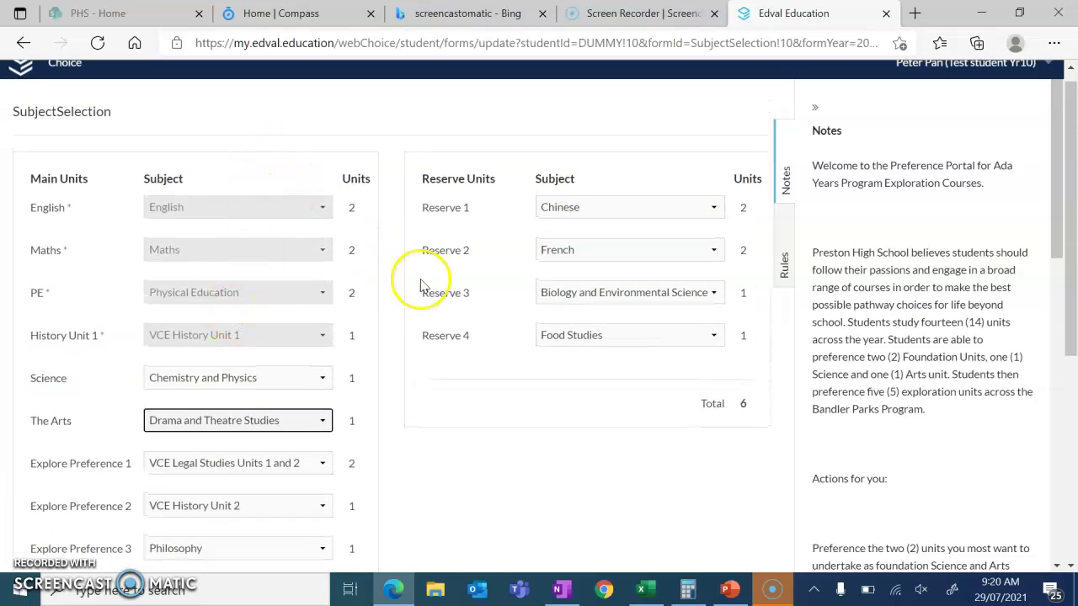
{"action": "left_click", "coordinate": [709, 214]}
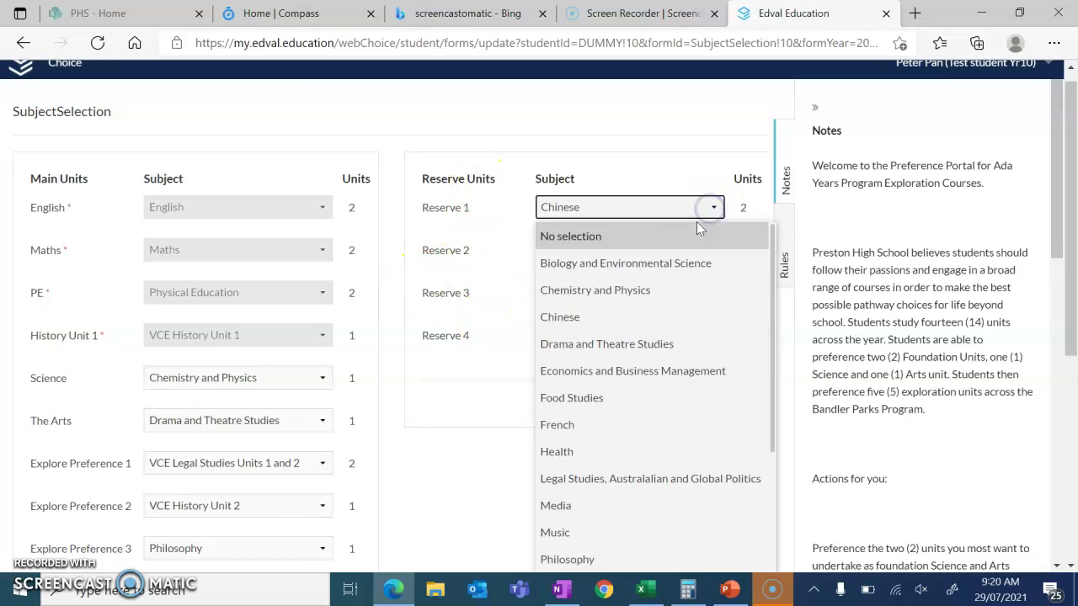
{"action": "left_click", "coordinate": [671, 262]}
{"action": "left_click", "coordinate": [710, 251]}
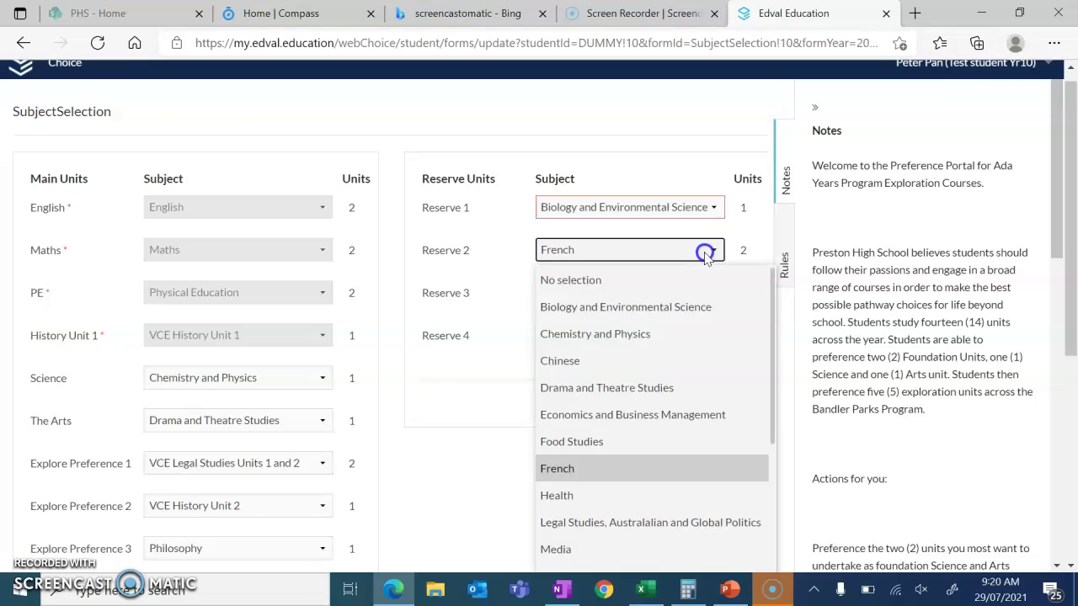
{"action": "left_click", "coordinate": [633, 357]}
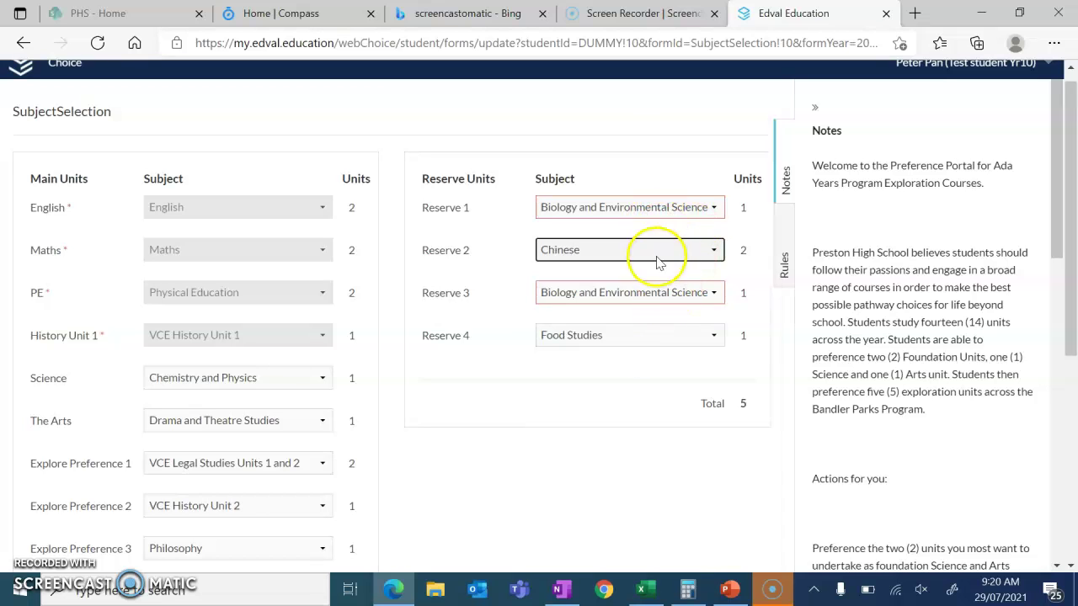
Step: Change Reserve 1 to Drama and Theatre Studies instead
{"action": "scroll", "coordinate": [640, 278], "scroll_direction": "down", "scroll_amount": 1}
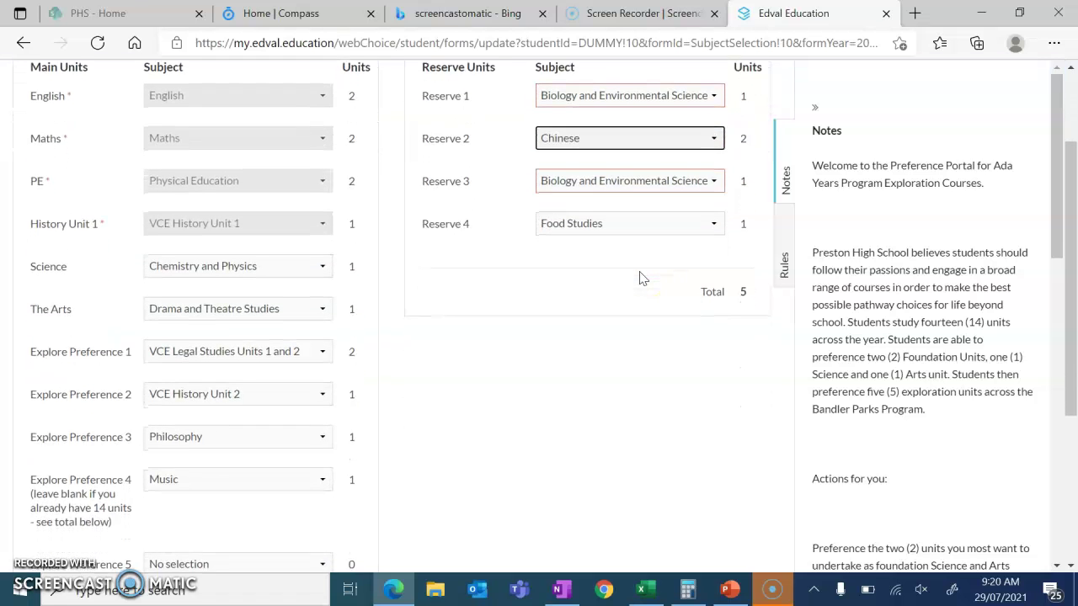
{"action": "scroll", "coordinate": [621, 197], "scroll_direction": "down", "scroll_amount": 1}
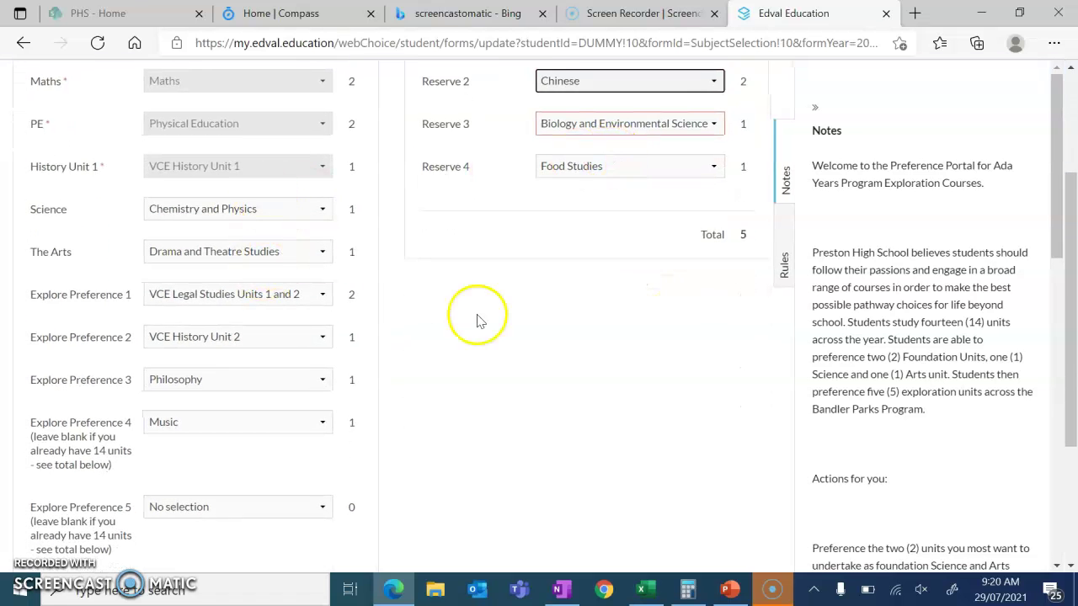
{"action": "scroll", "coordinate": [480, 316], "scroll_direction": "up", "scroll_amount": 2}
{"action": "left_click", "coordinate": [688, 221]}
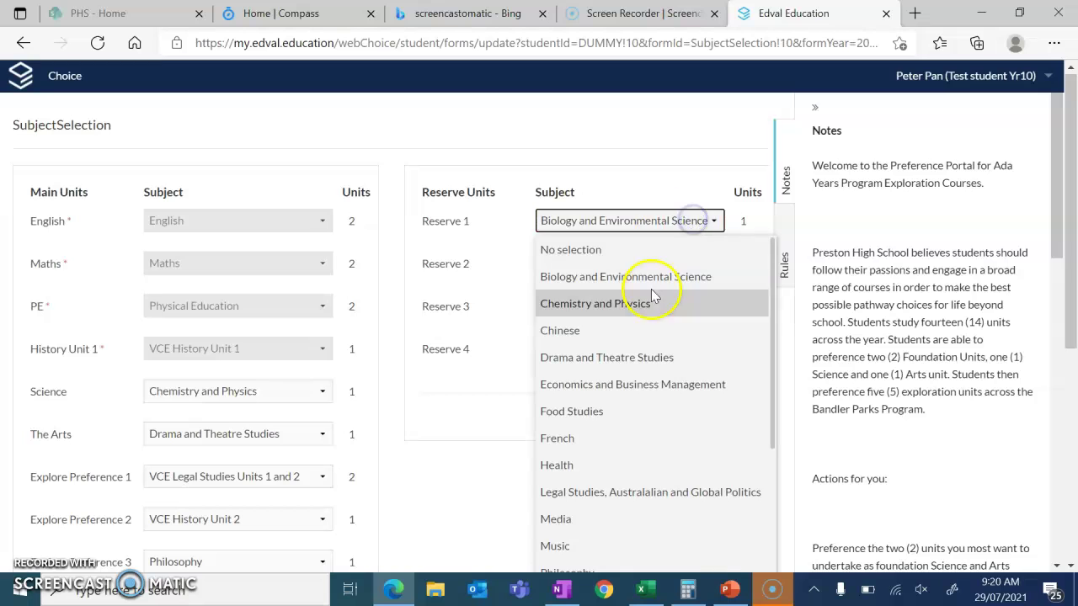
{"action": "left_click", "coordinate": [627, 358]}
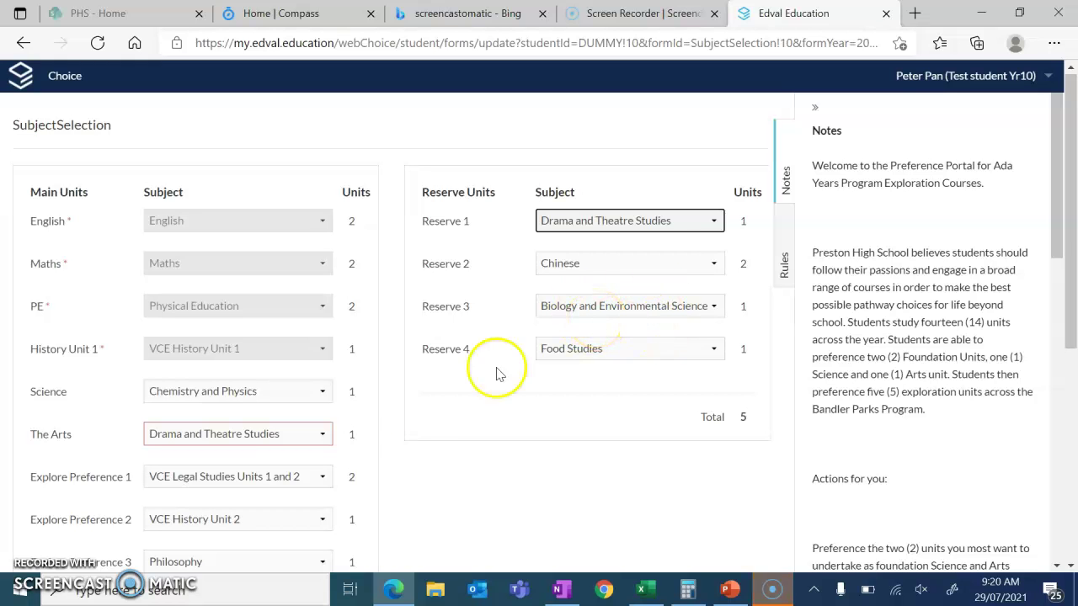
{"action": "scroll", "coordinate": [405, 429], "scroll_direction": "down", "scroll_amount": 1}
Step: Set Explore Preference 1 to VCE Biology Units 1 and 2
{"action": "scroll", "coordinate": [405, 429], "scroll_direction": "down", "scroll_amount": 1}
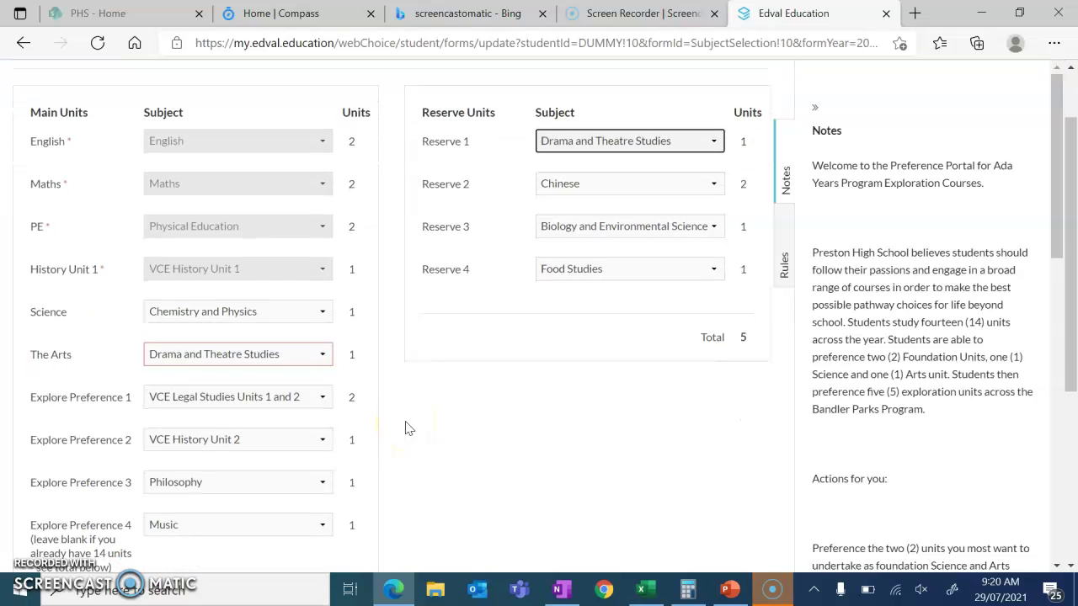
{"action": "scroll", "coordinate": [405, 429], "scroll_direction": "down", "scroll_amount": 1}
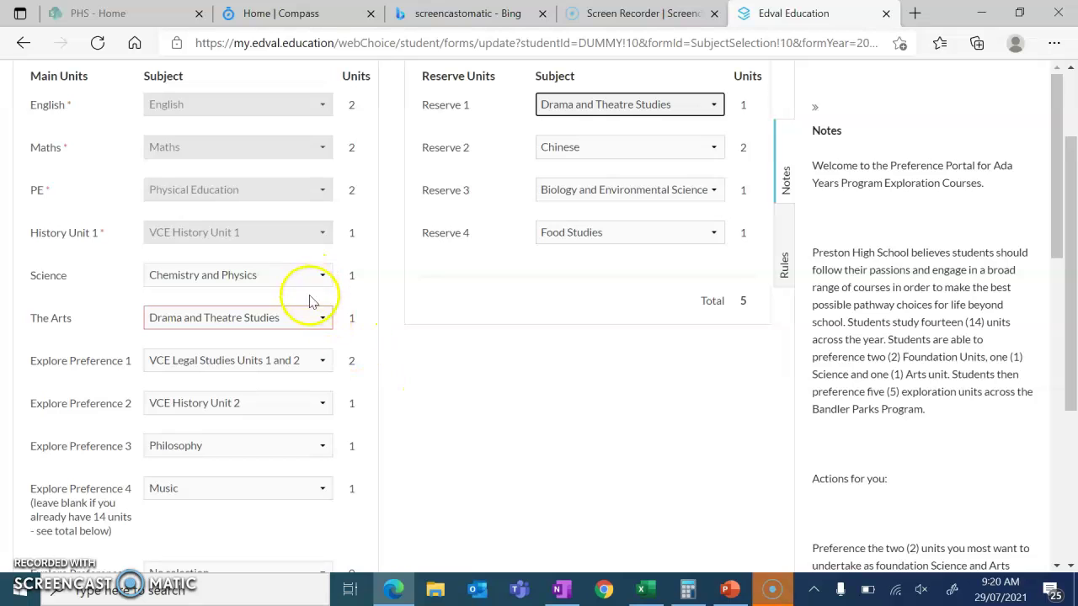
{"action": "left_click", "coordinate": [323, 360]}
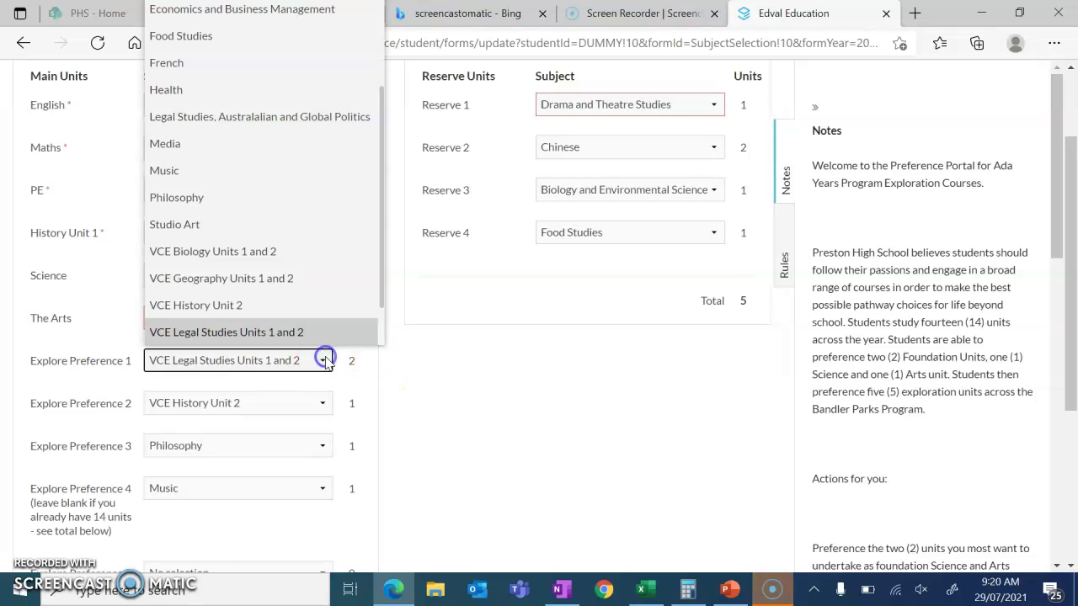
{"action": "left_click", "coordinate": [319, 255]}
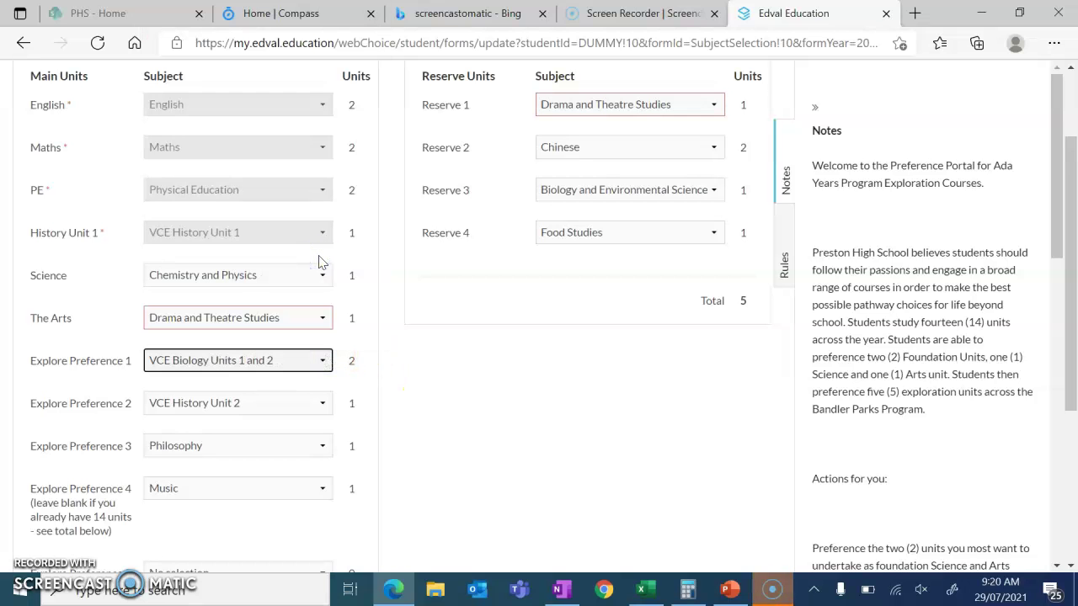
Step: Set the Science unit to Biology and Environmental Science
{"action": "left_click", "coordinate": [322, 274]}
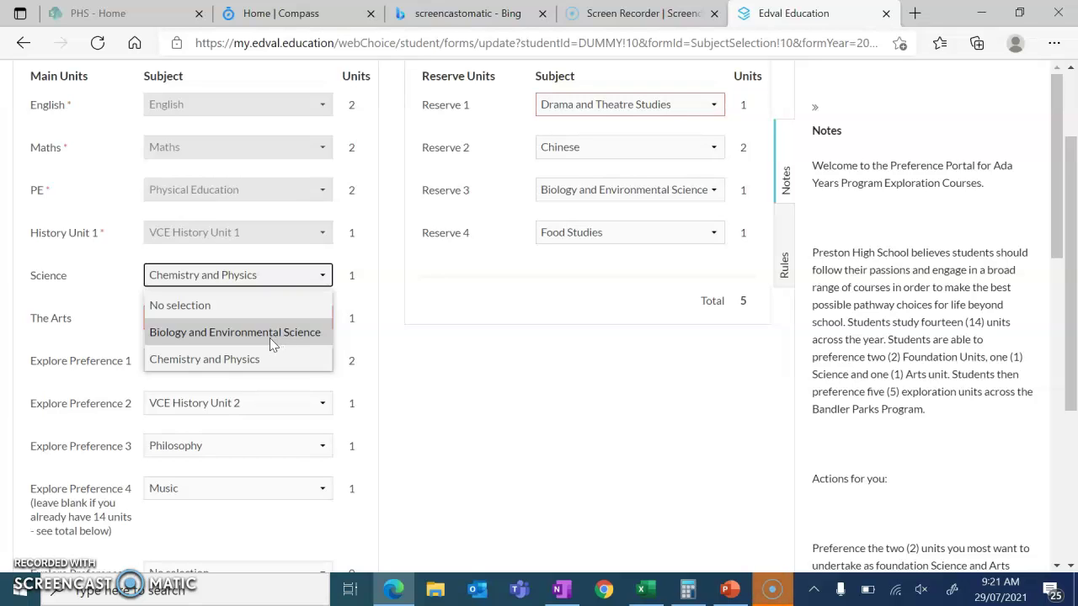
{"action": "left_click", "coordinate": [369, 397]}
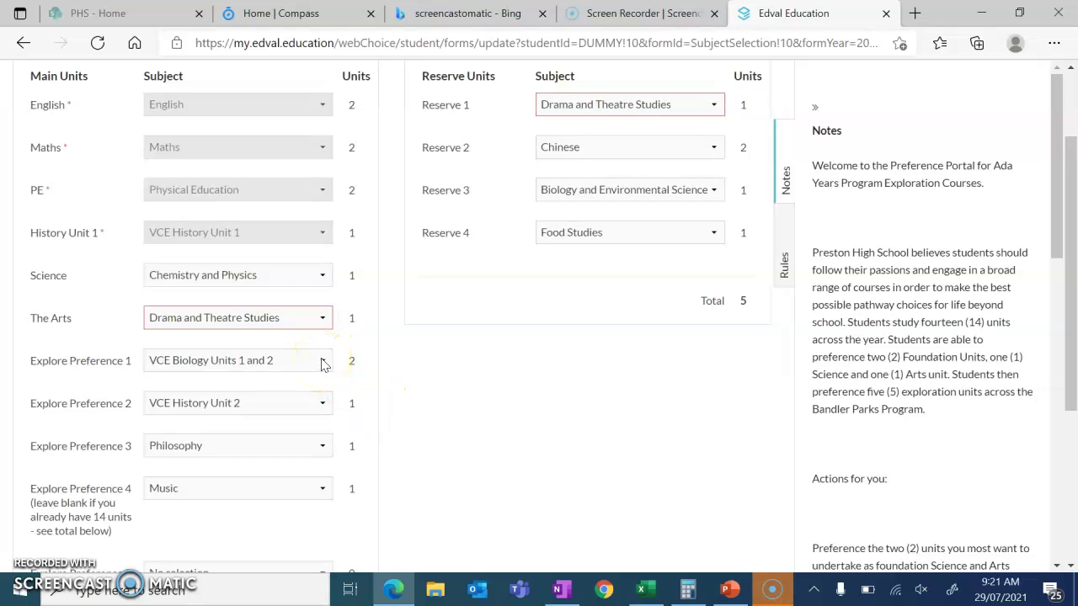
{"action": "left_click", "coordinate": [323, 275]}
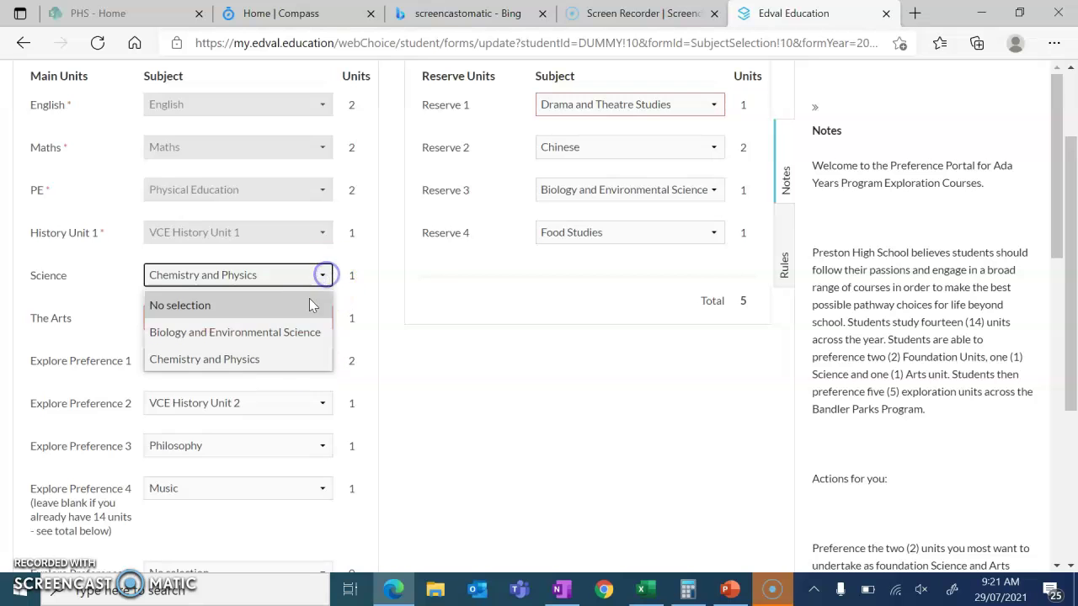
{"action": "left_click", "coordinate": [295, 331]}
{"action": "scroll", "coordinate": [475, 380], "scroll_direction": "down", "scroll_amount": 3}
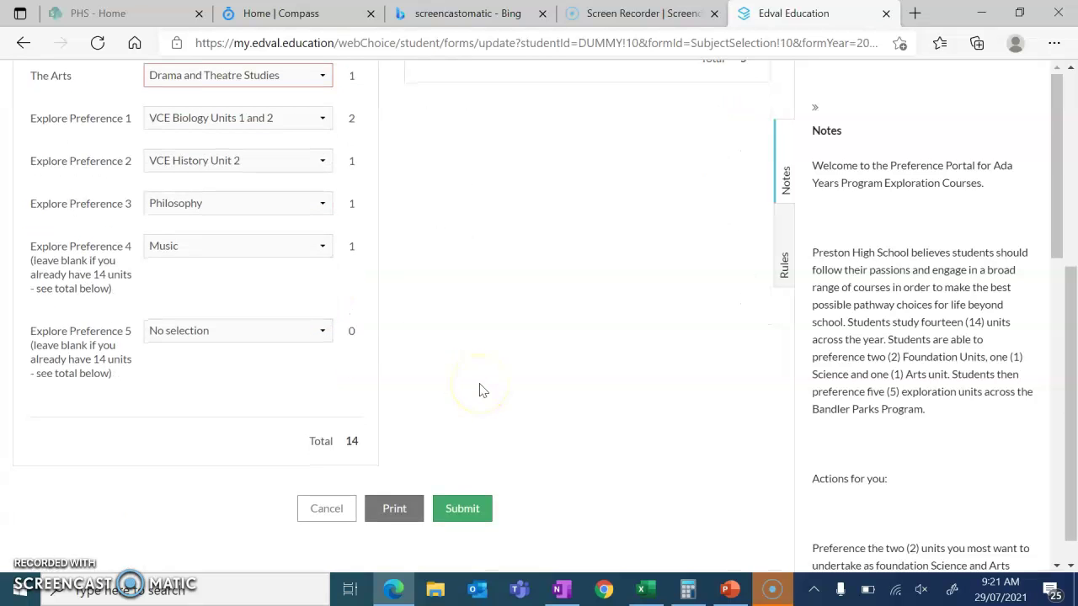
Step: Submit to reveal the clashes, then set Science to Chemistry and Physics and The Arts to Media
{"action": "left_click", "coordinate": [453, 505]}
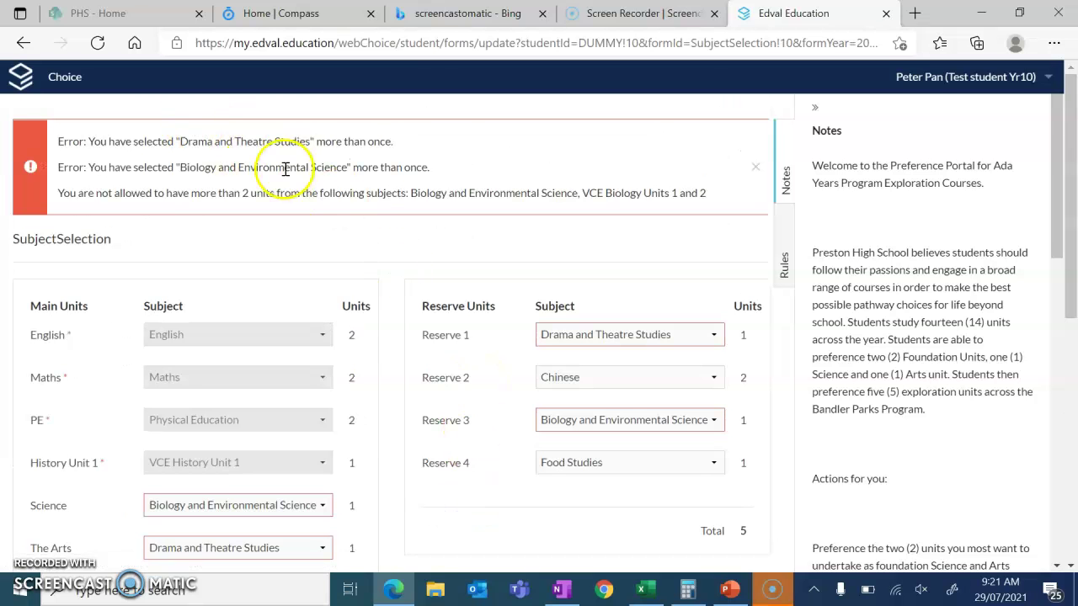
{"action": "scroll", "coordinate": [428, 272], "scroll_direction": "down", "scroll_amount": 3}
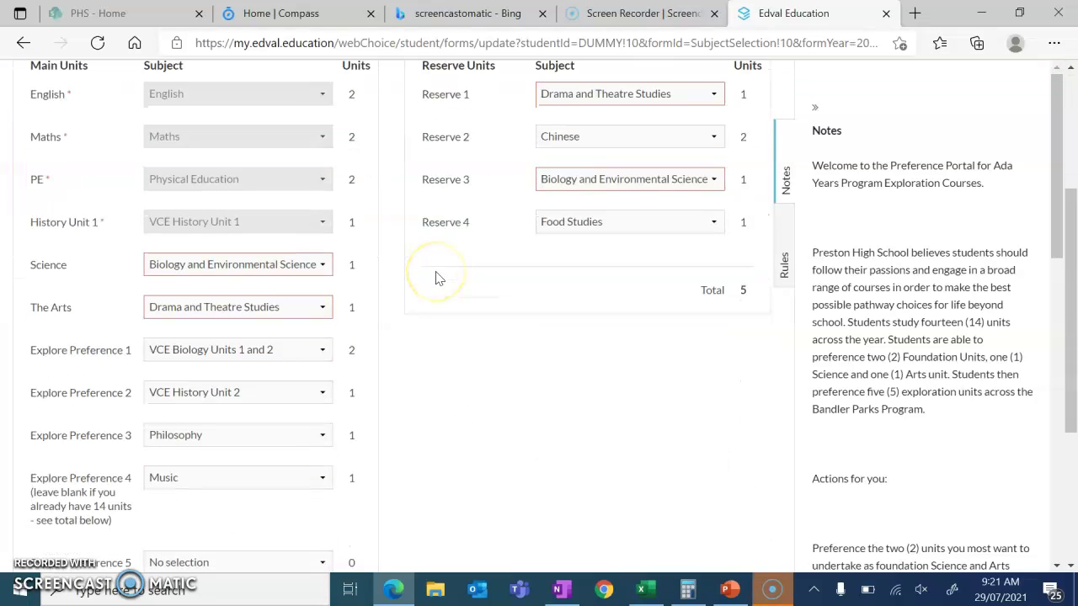
{"action": "left_click", "coordinate": [320, 266]}
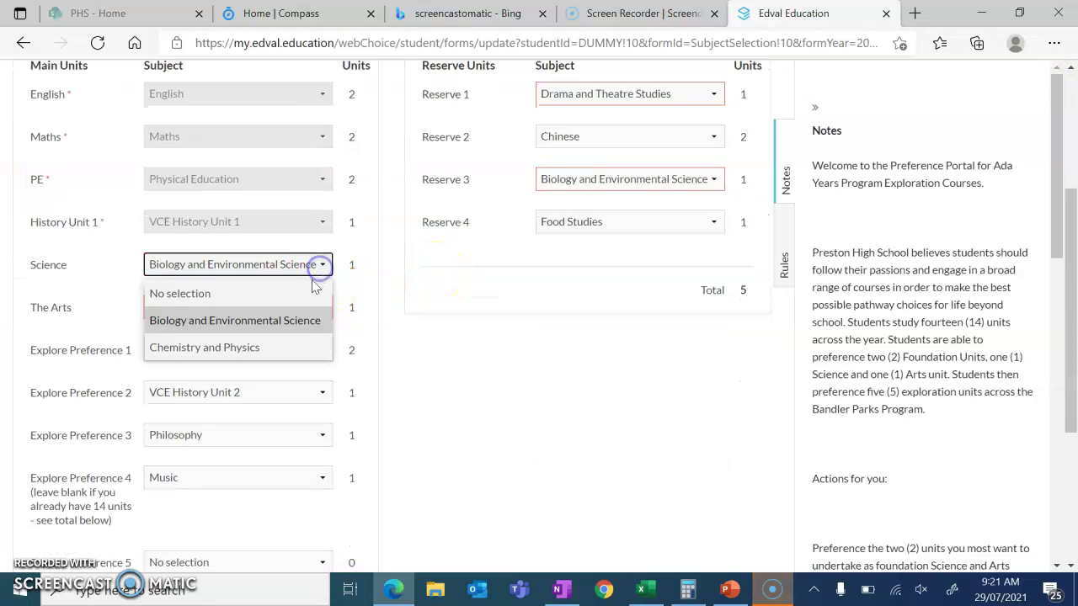
{"action": "left_click", "coordinate": [274, 346]}
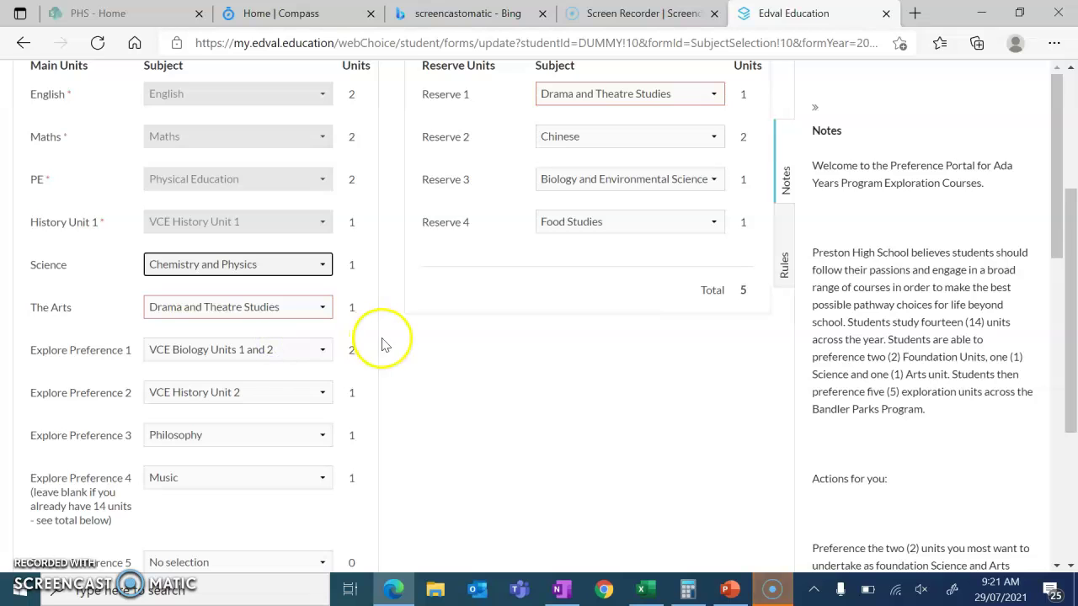
{"action": "left_click", "coordinate": [320, 306]}
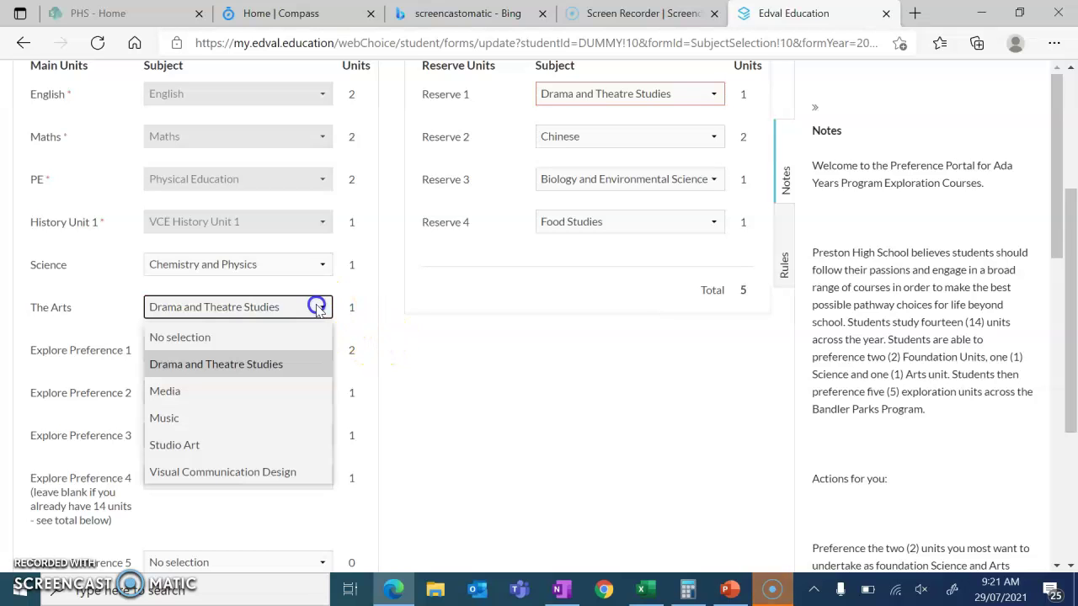
{"action": "left_click", "coordinate": [255, 391]}
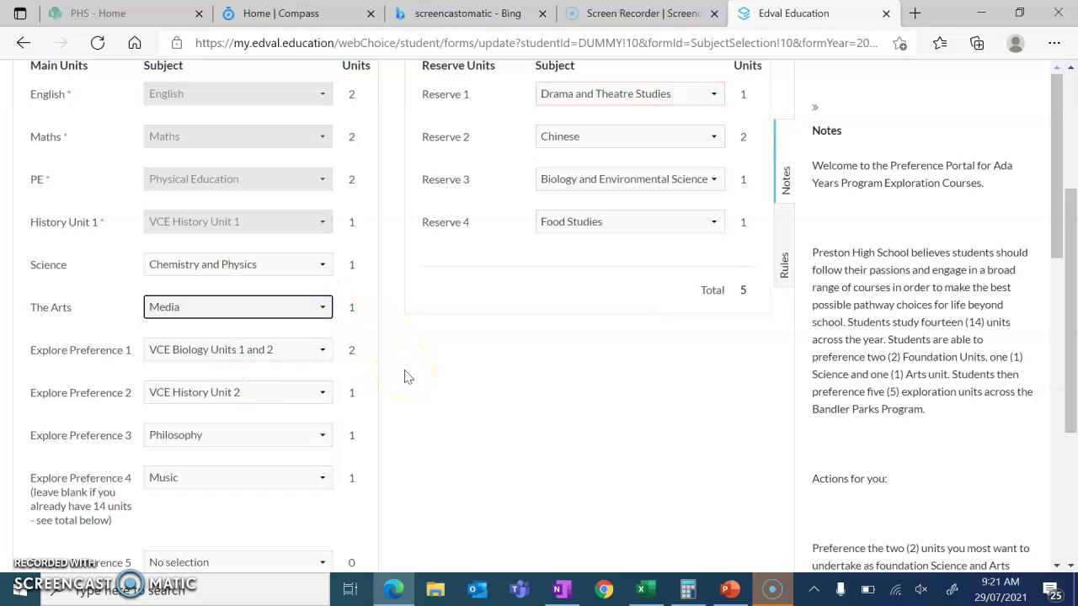
{"action": "scroll", "coordinate": [404, 377], "scroll_direction": "down", "scroll_amount": 2}
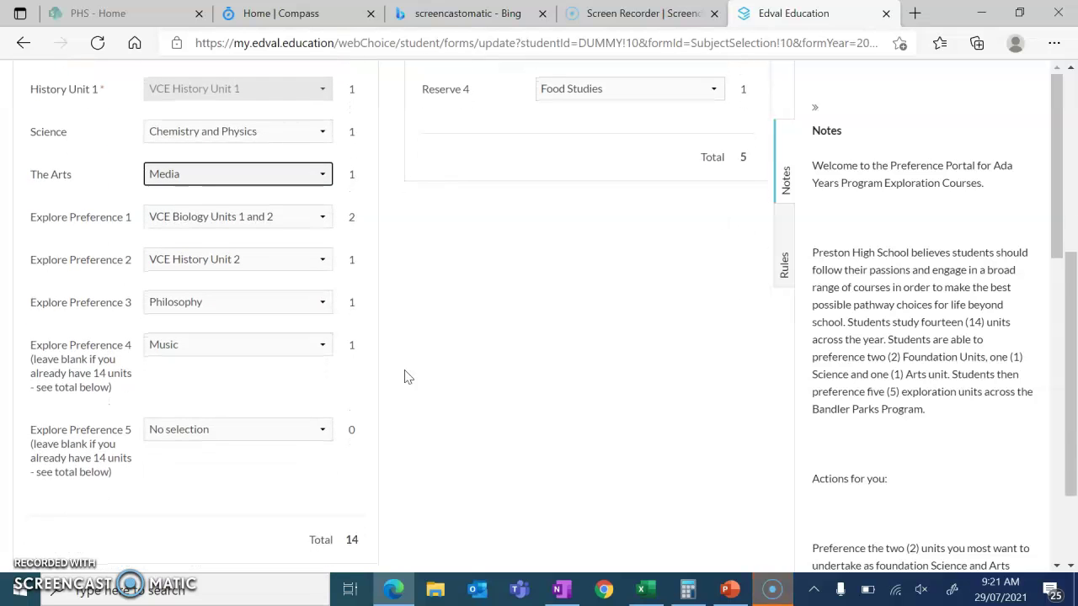
Step: Set Explore Preference 3 to Chinese and Explore Preference 4 to No selection
{"action": "left_click", "coordinate": [328, 308]}
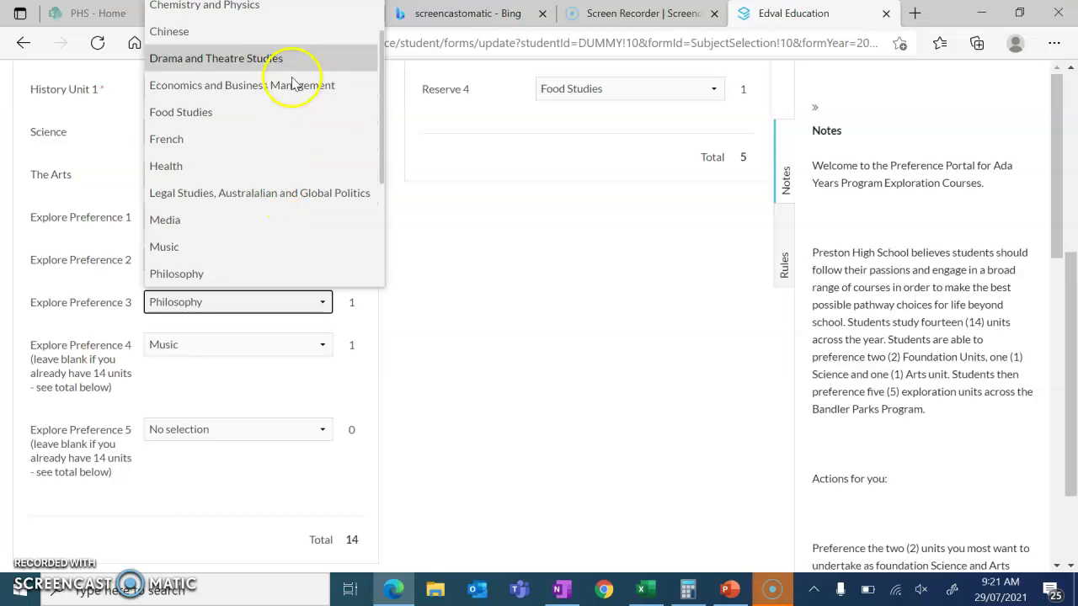
{"action": "left_click", "coordinate": [278, 31]}
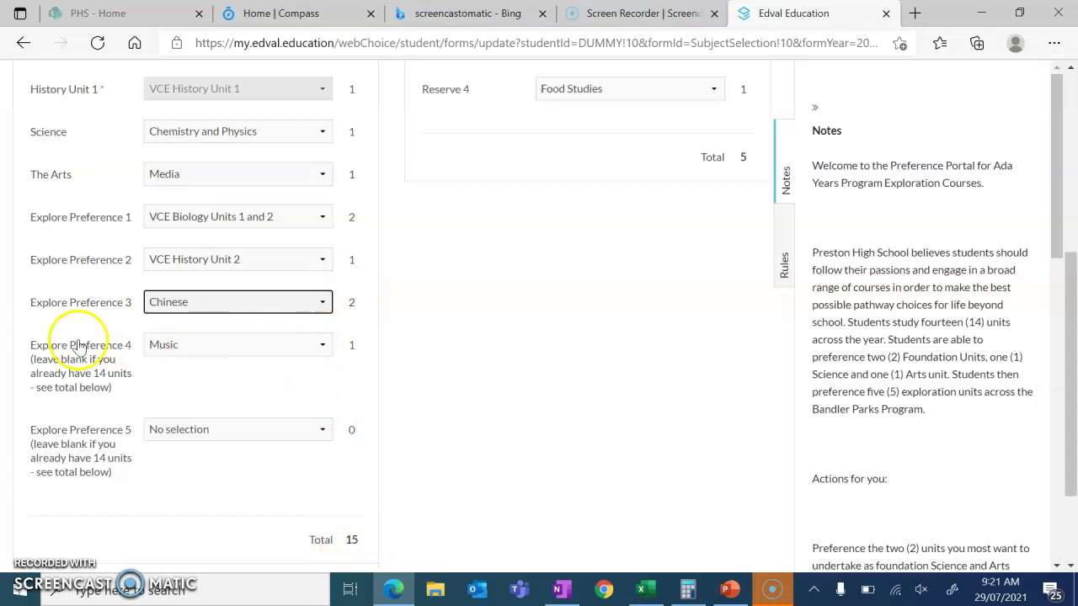
{"action": "left_click", "coordinate": [325, 348]}
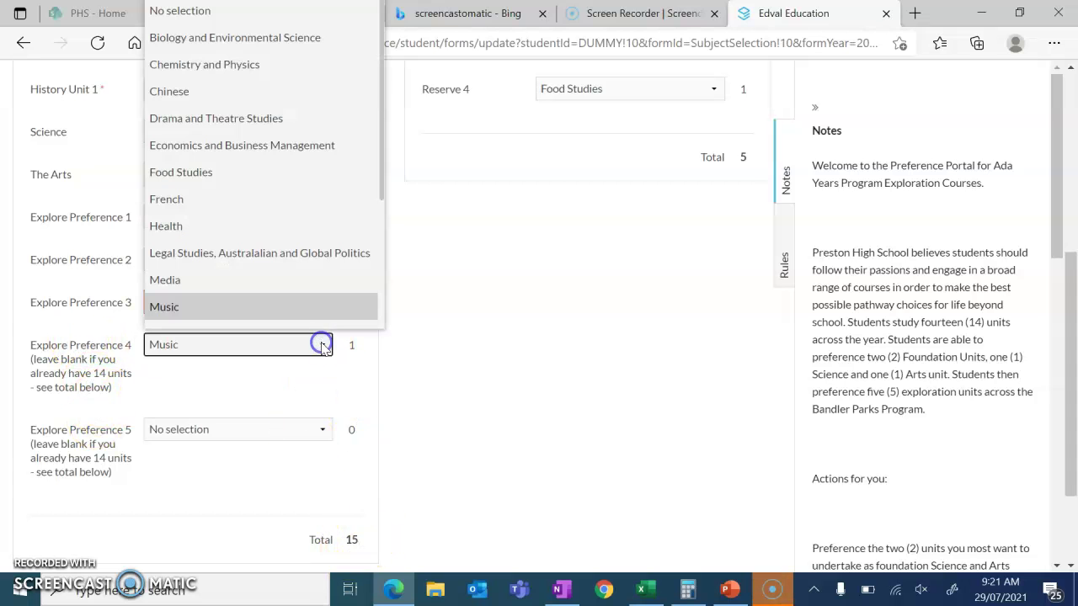
{"action": "left_click", "coordinate": [272, 10]}
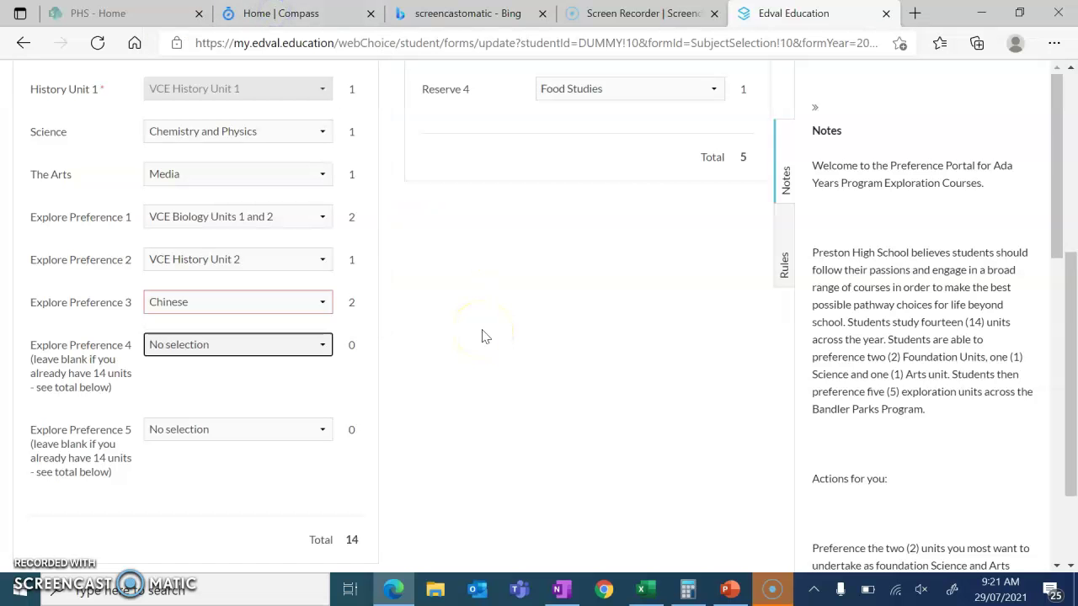
{"action": "scroll", "coordinate": [484, 337], "scroll_direction": "down", "scroll_amount": 3}
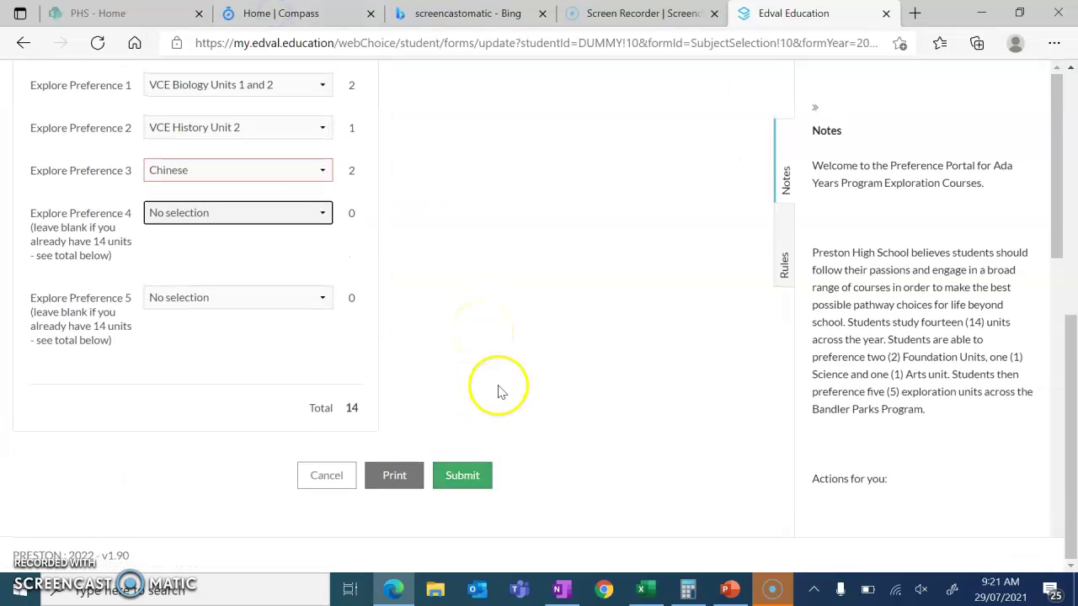
{"action": "scroll", "coordinate": [497, 391], "scroll_direction": "up", "scroll_amount": 2}
{"action": "scroll", "coordinate": [497, 392], "scroll_direction": "up", "scroll_amount": 1}
{"action": "scroll", "coordinate": [498, 392], "scroll_direction": "up", "scroll_amount": 2}
{"action": "scroll", "coordinate": [497, 392], "scroll_direction": "up", "scroll_amount": 2}
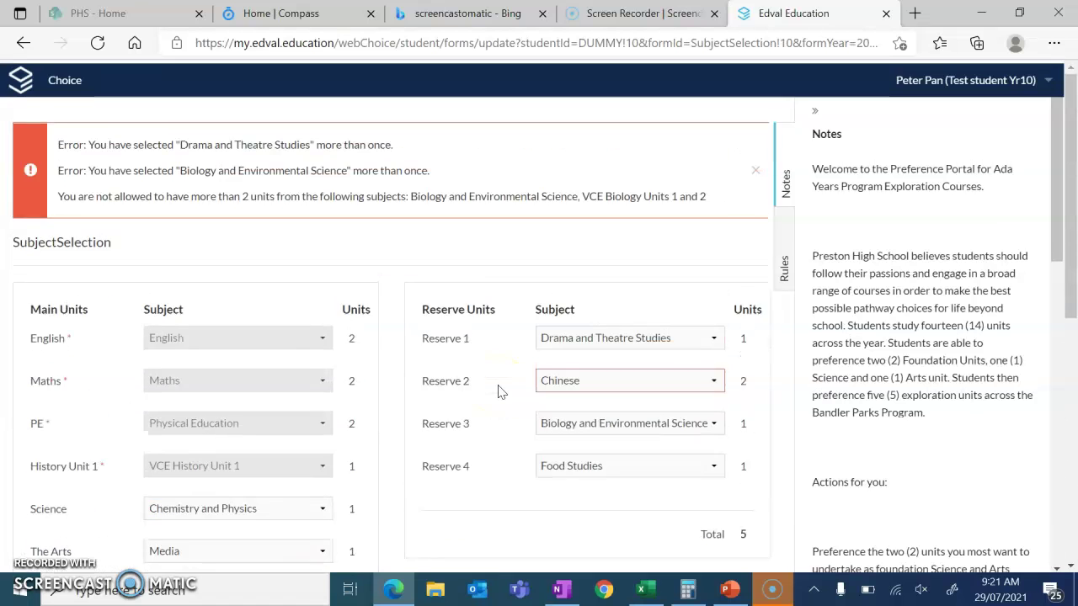
{"action": "scroll", "coordinate": [497, 392], "scroll_direction": "down", "scroll_amount": 2}
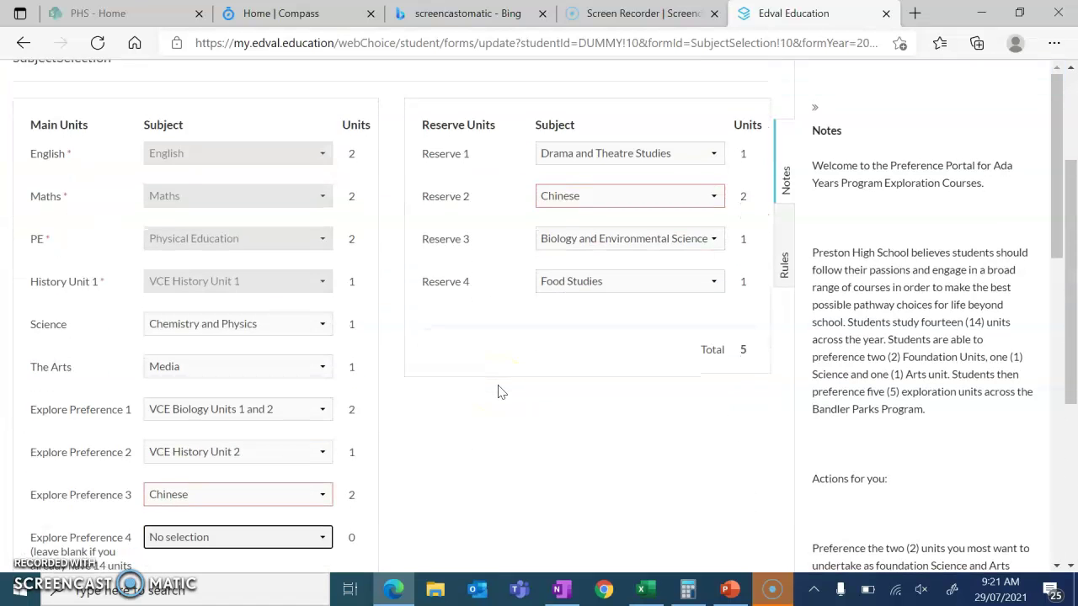
{"action": "scroll", "coordinate": [498, 391], "scroll_direction": "down", "scroll_amount": 1}
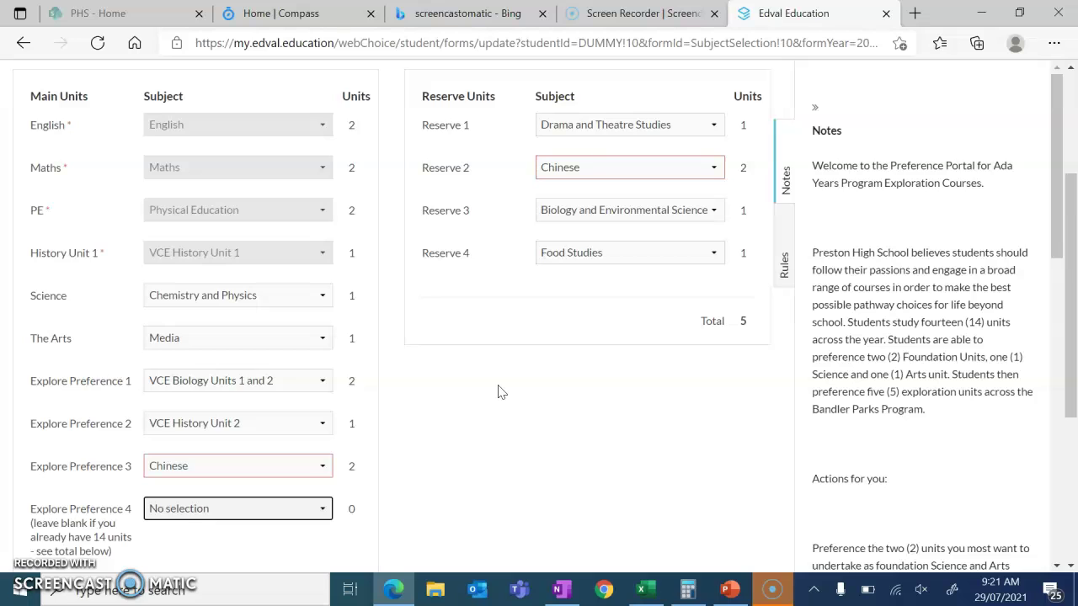